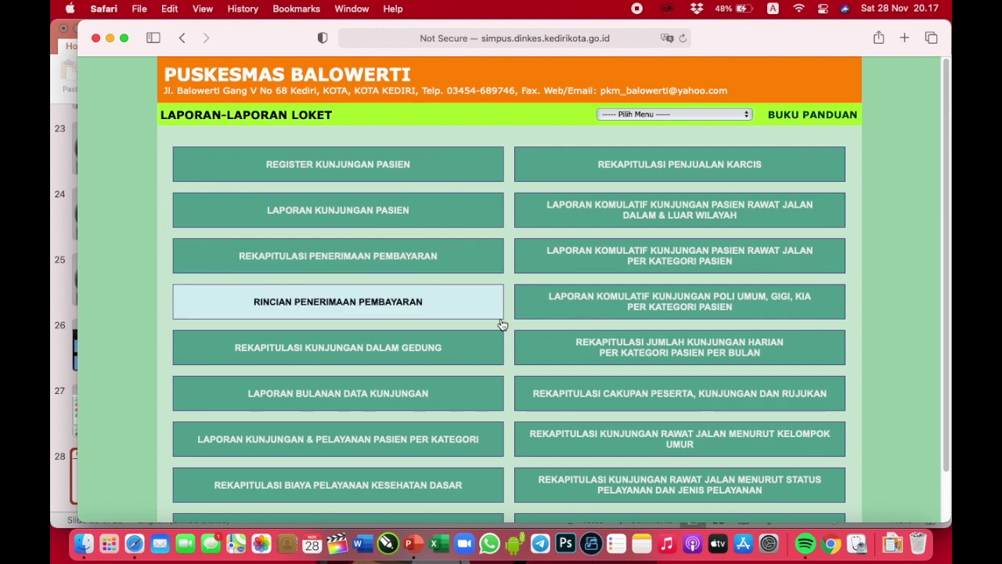
Open the Laporan Kunjungan Pasien report and set its period from 09-06-2020 to 02-07-2020
scroll(423, 358, down, 2)
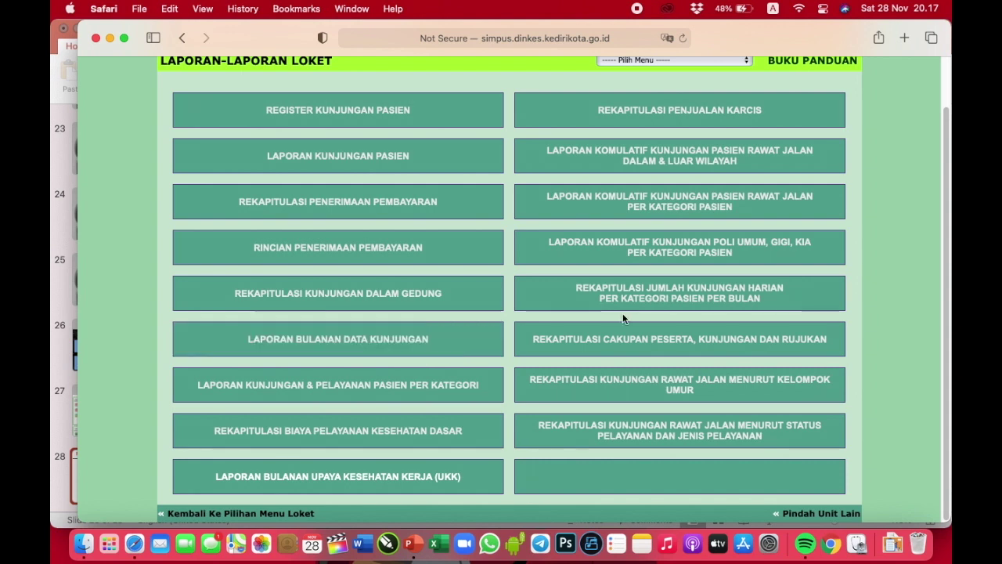
scroll(623, 313, up, 3)
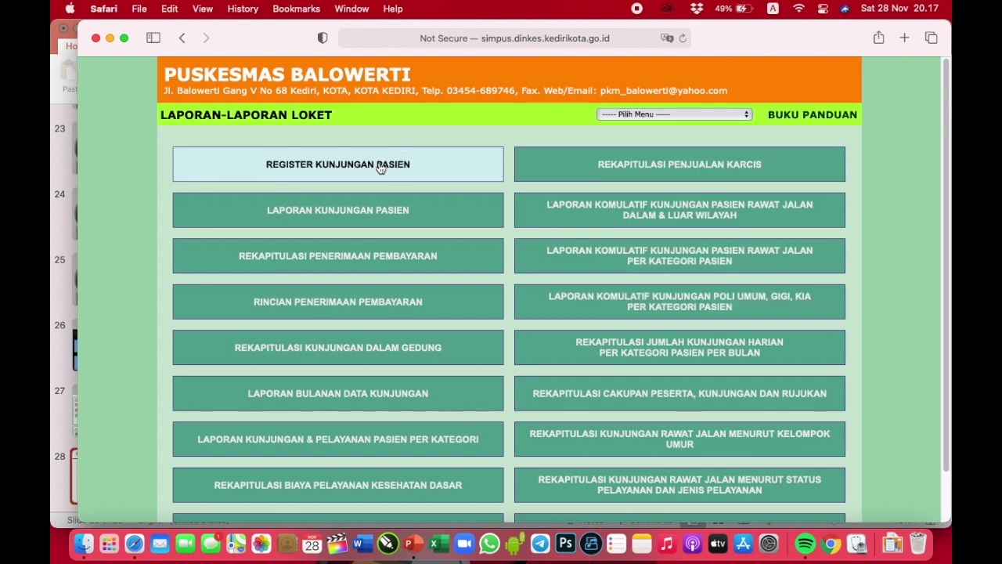
click(360, 220)
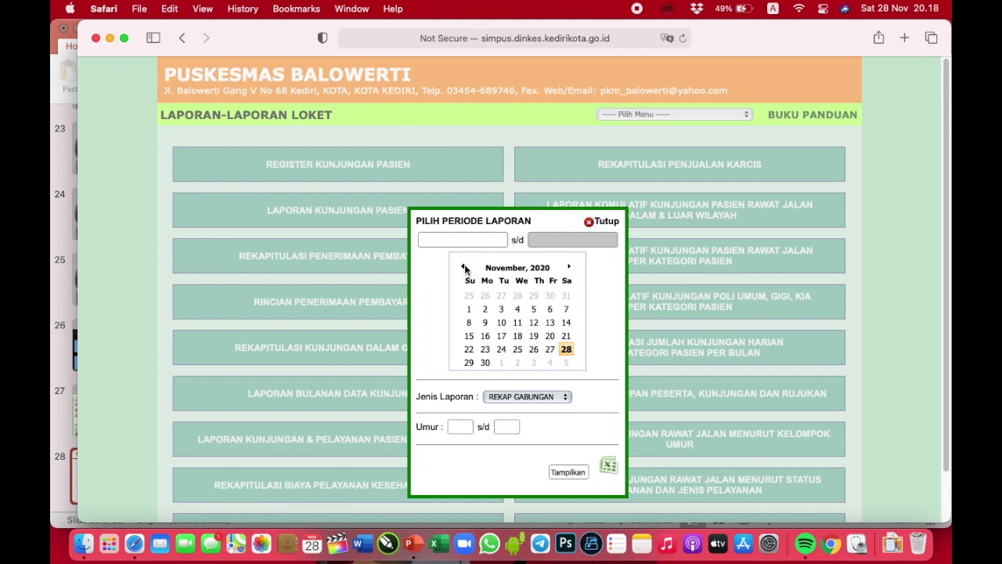
click(507, 268)
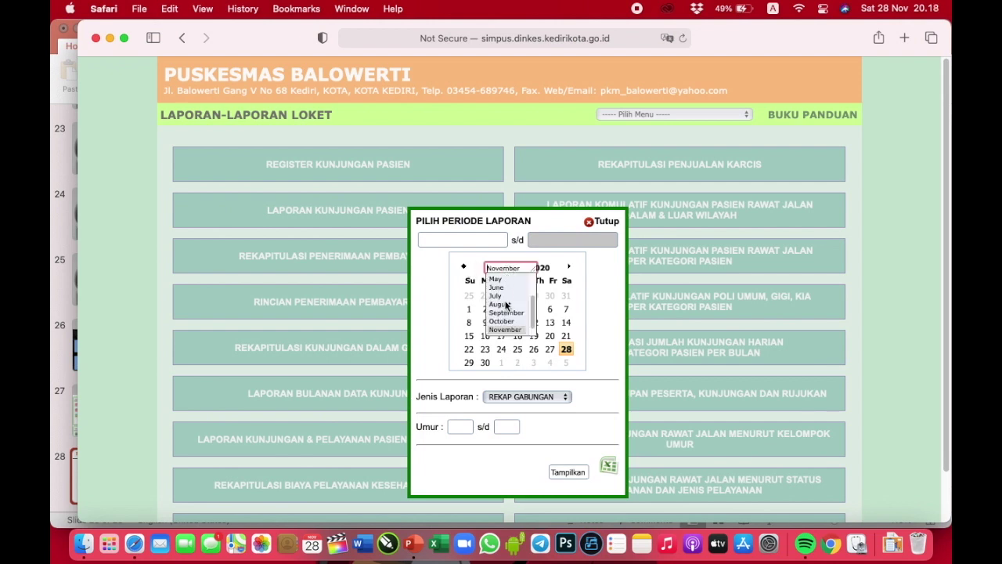
click(504, 288)
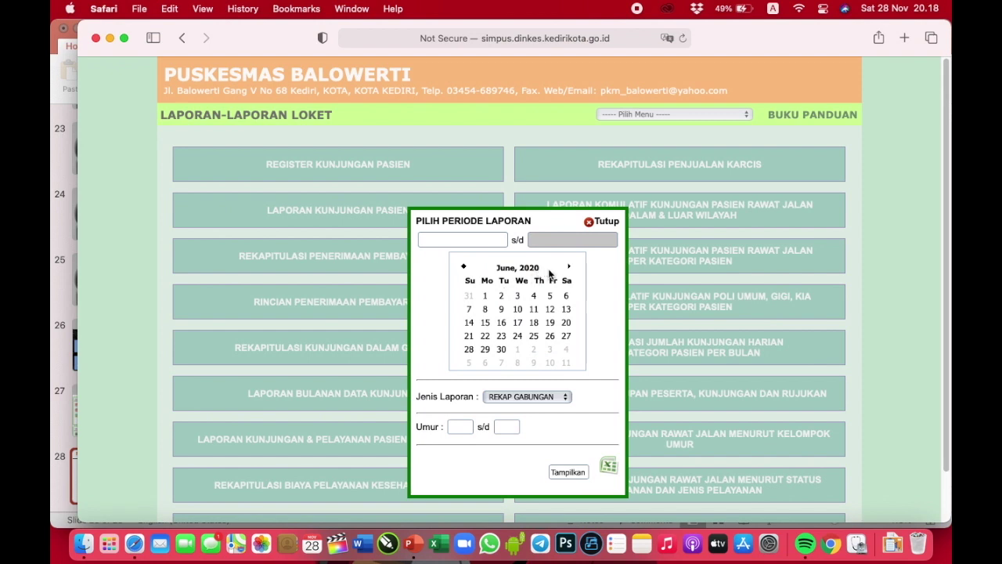
click(502, 311)
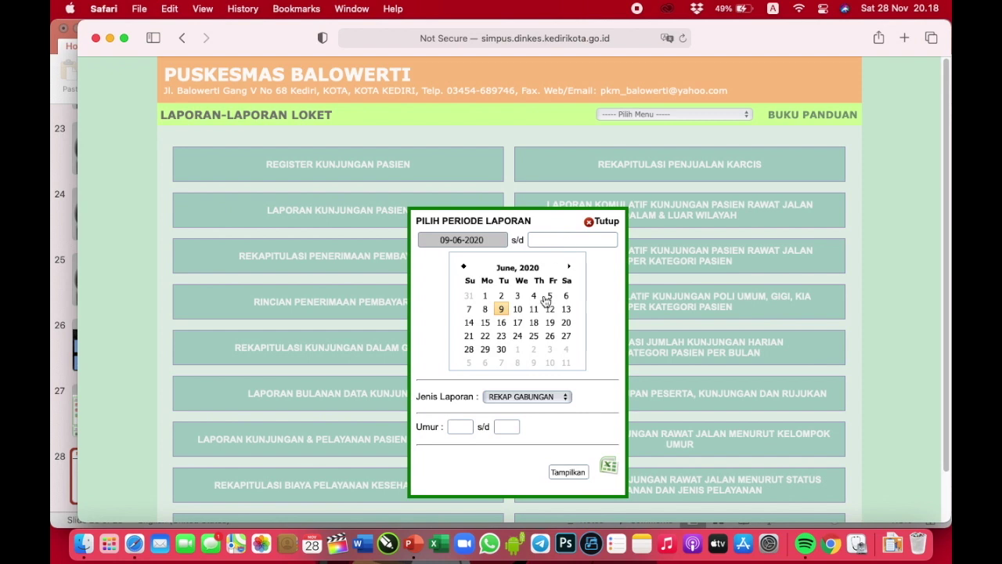
click(569, 268)
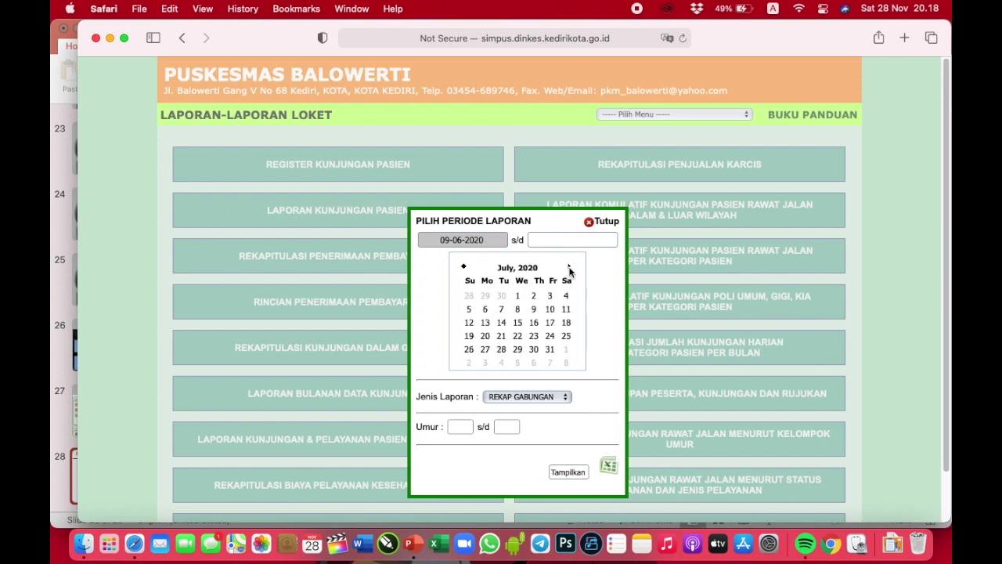
click(534, 297)
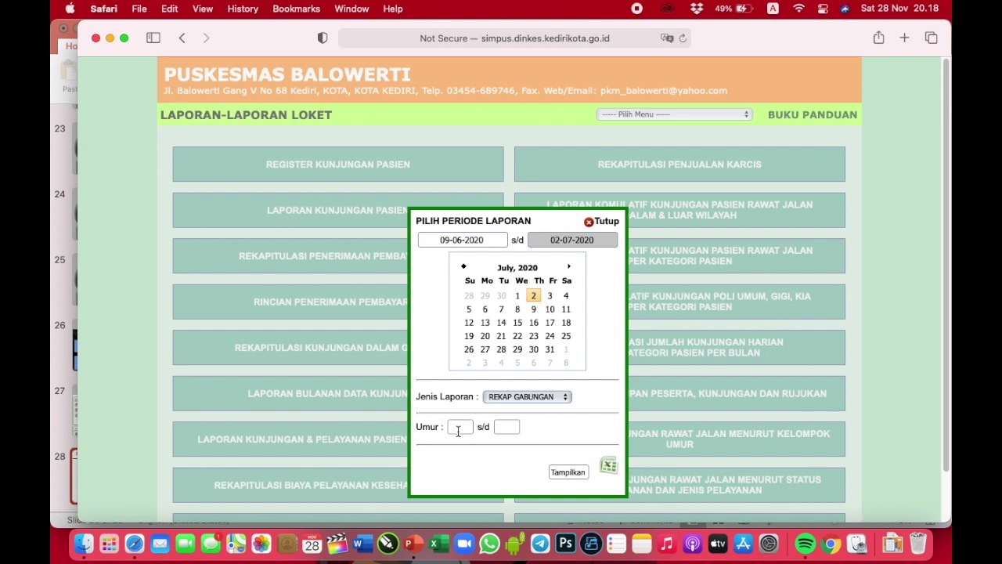
Choose REKAP GABUNGAN as the report type and display the patient visit report
click(551, 398)
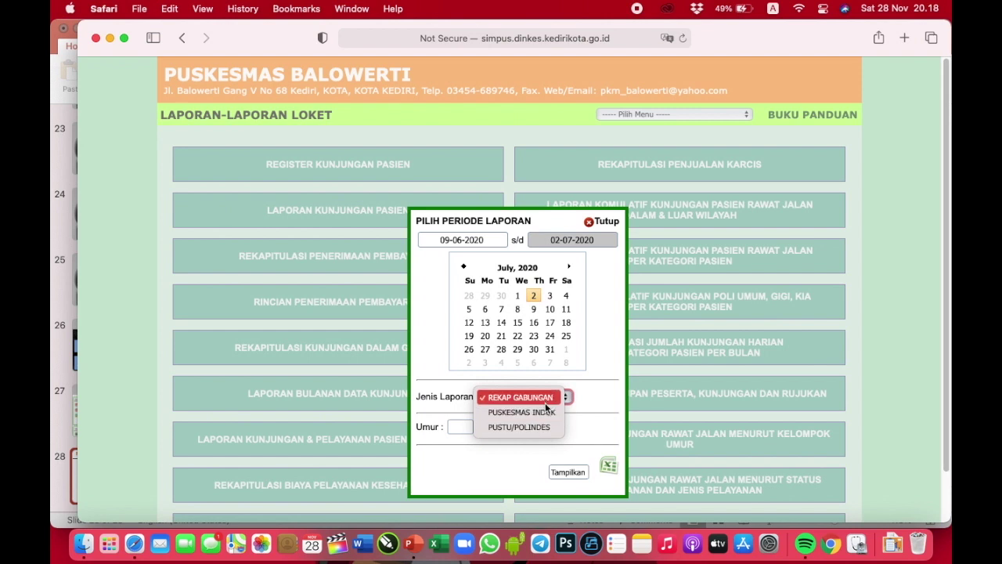
click(546, 401)
click(570, 473)
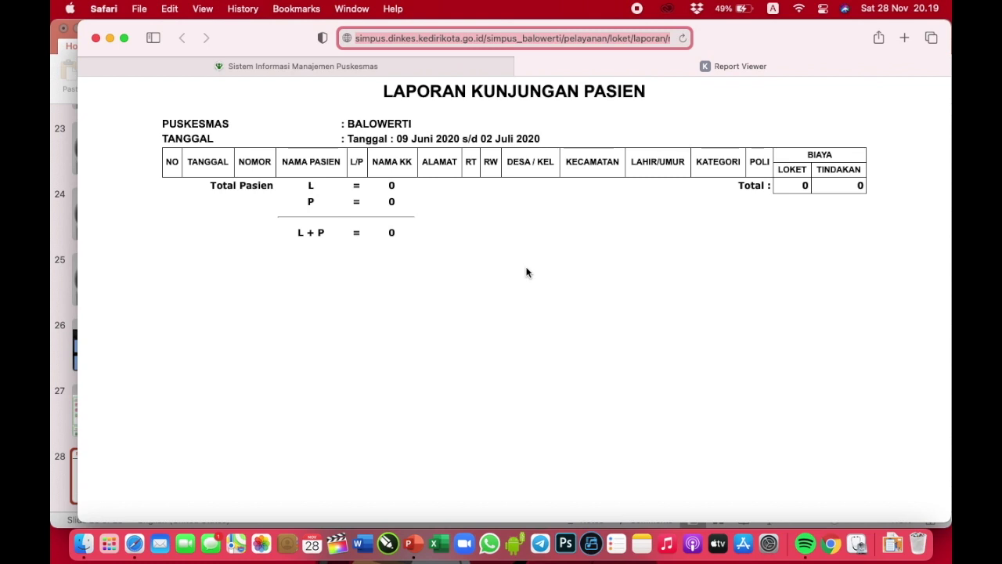
Close the report, switch from the Loket unit to the administrator menu, and open Transfer Data ke Dinkes
click(524, 67)
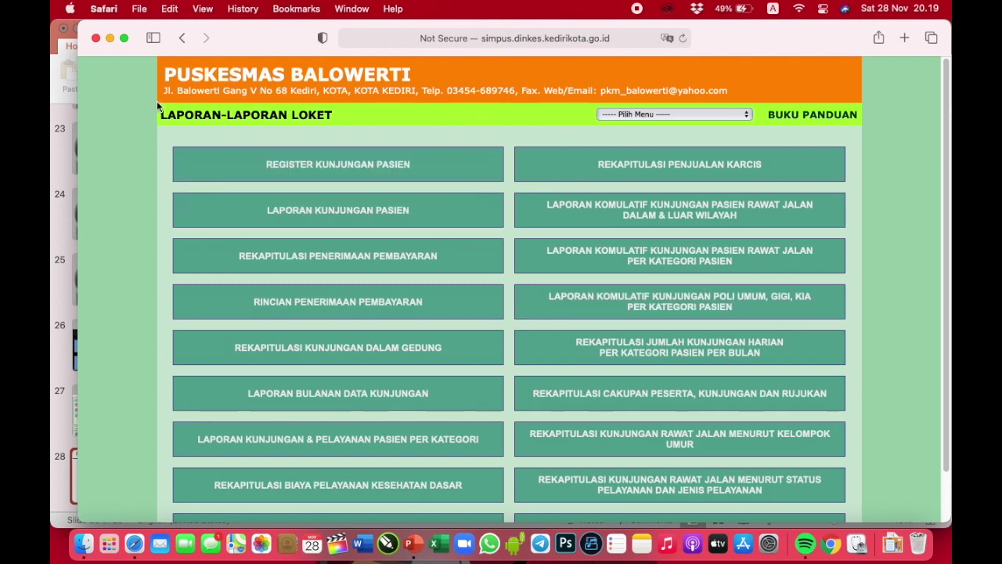
scroll(527, 148, up, 1)
scroll(527, 149, down, 1)
click(673, 111)
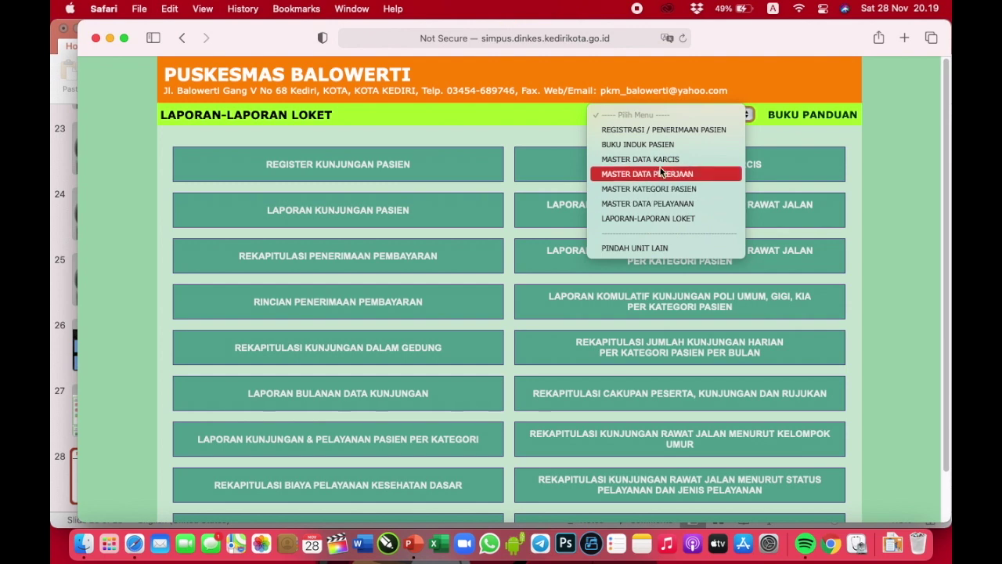
click(638, 248)
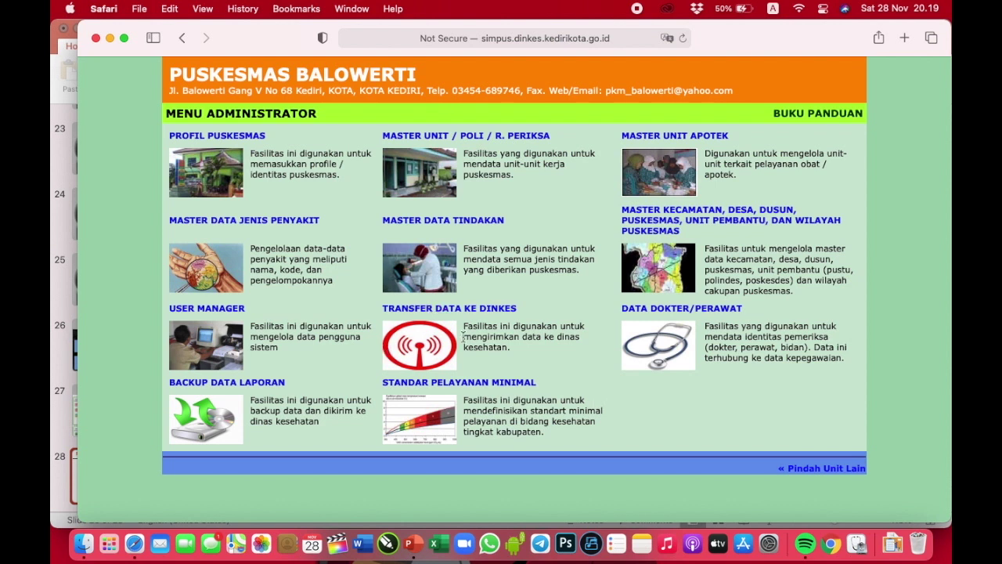
click(431, 354)
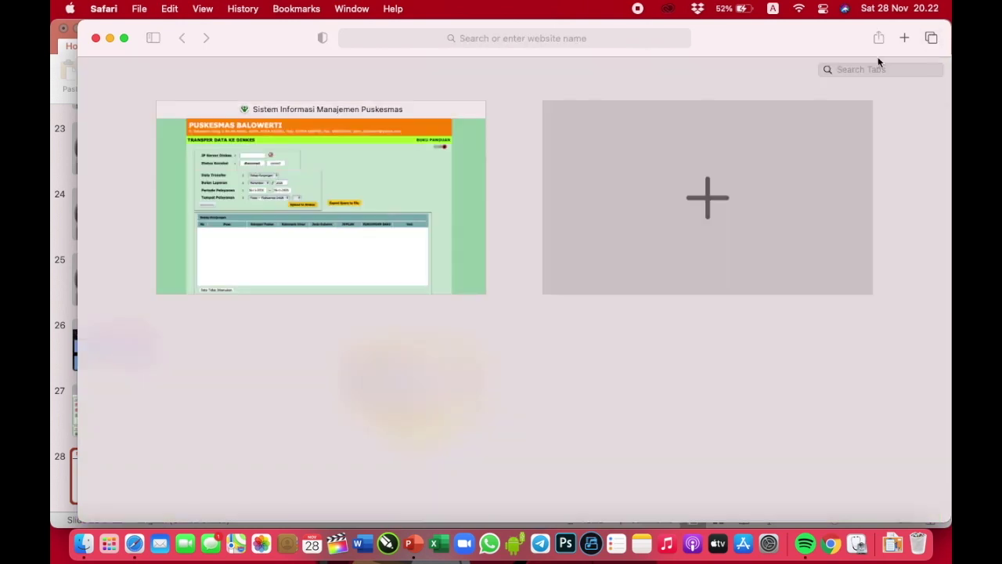
Search the web for "komdat kementerian" in a new tab and open the Ministry of Health's Komunikasi Data site
click(747, 185)
text(komdat)
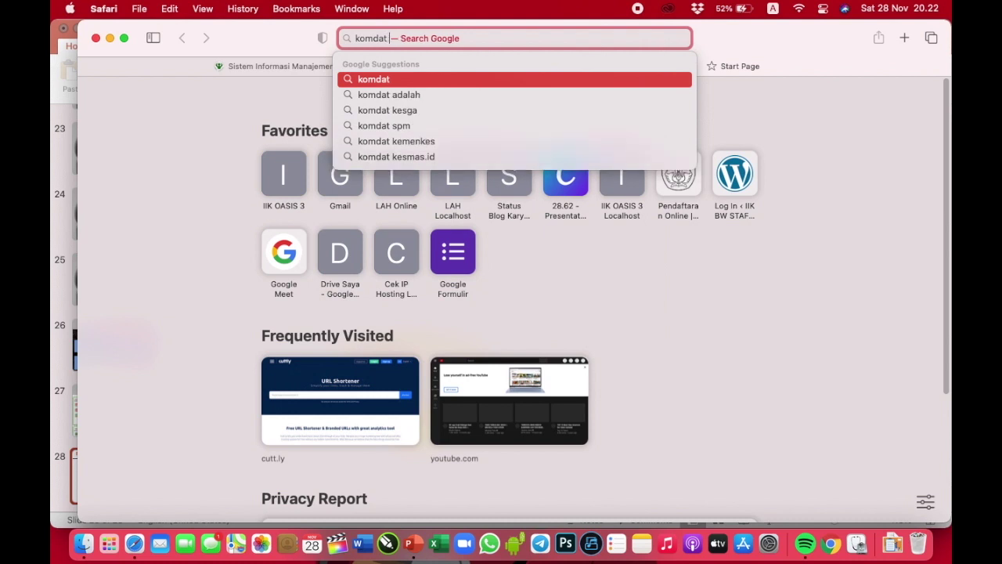
text( kemen)
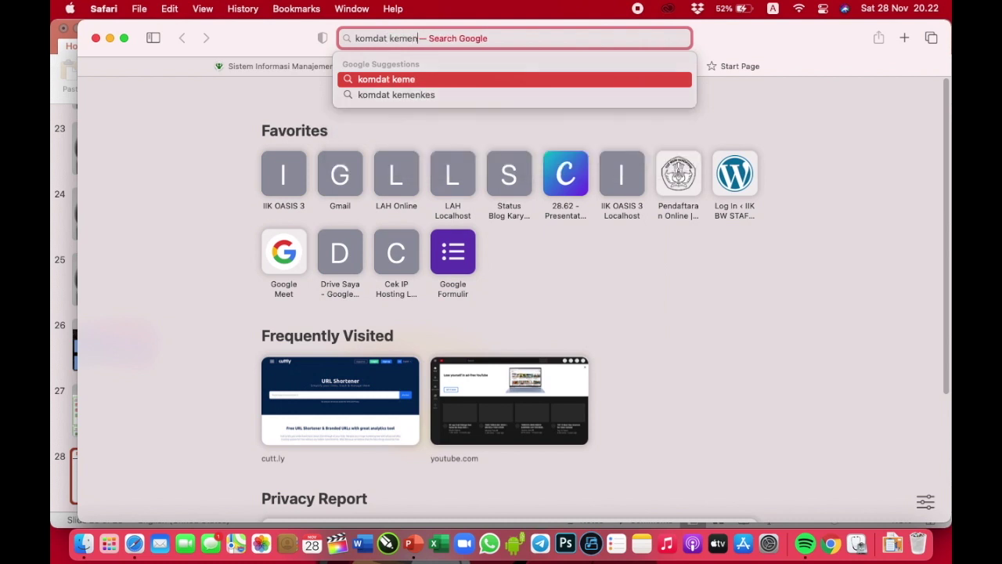
text(terian)
key(Return)
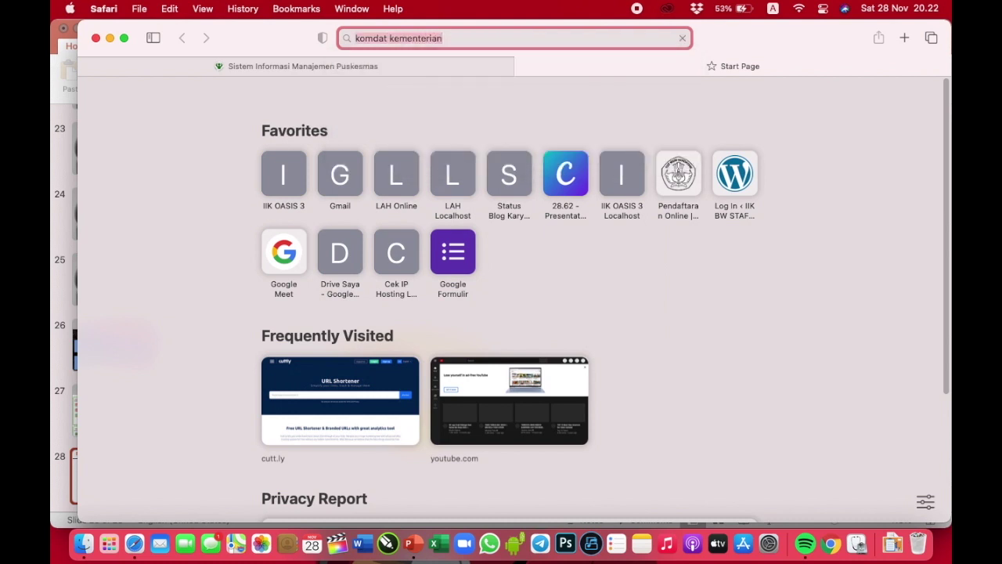
click(306, 224)
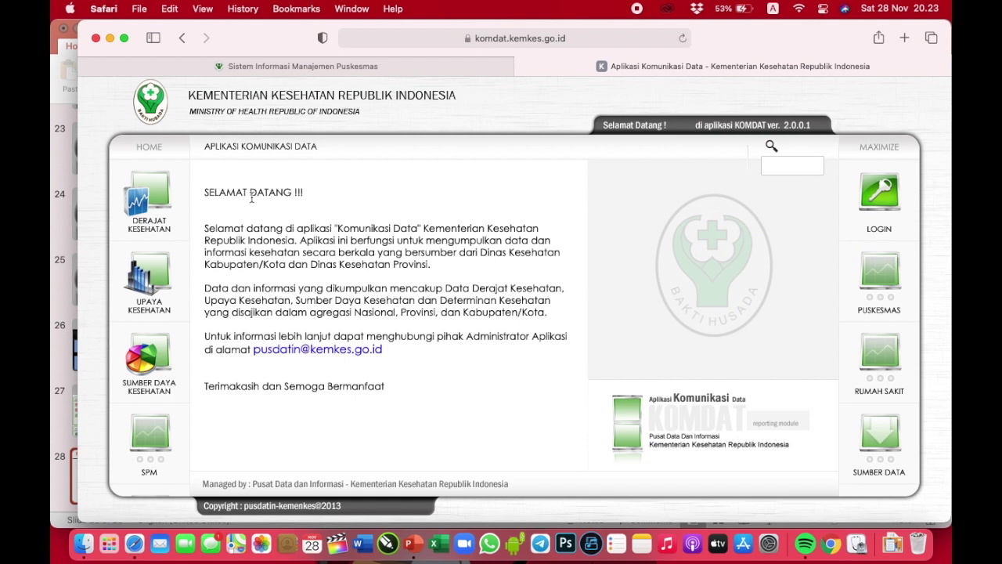
Open the Jumlah Kasus AIDS chart under Derajat Kesehatan and set its year to 2019
click(152, 202)
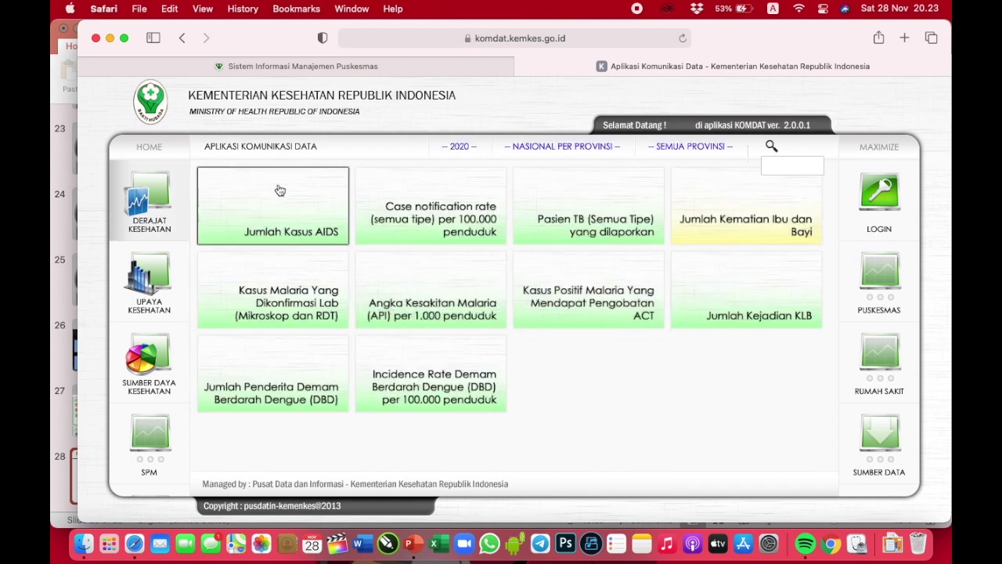
click(324, 225)
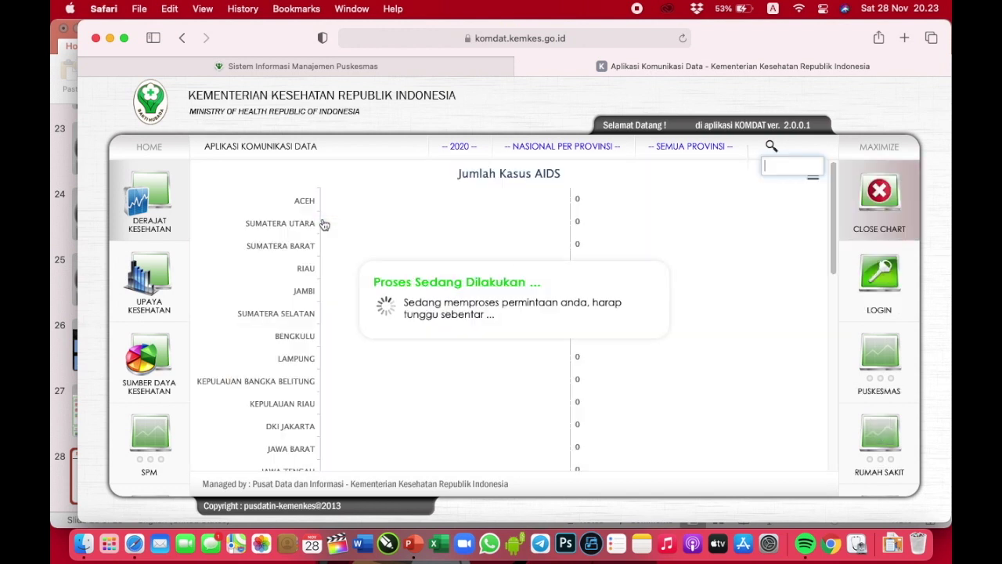
click(468, 148)
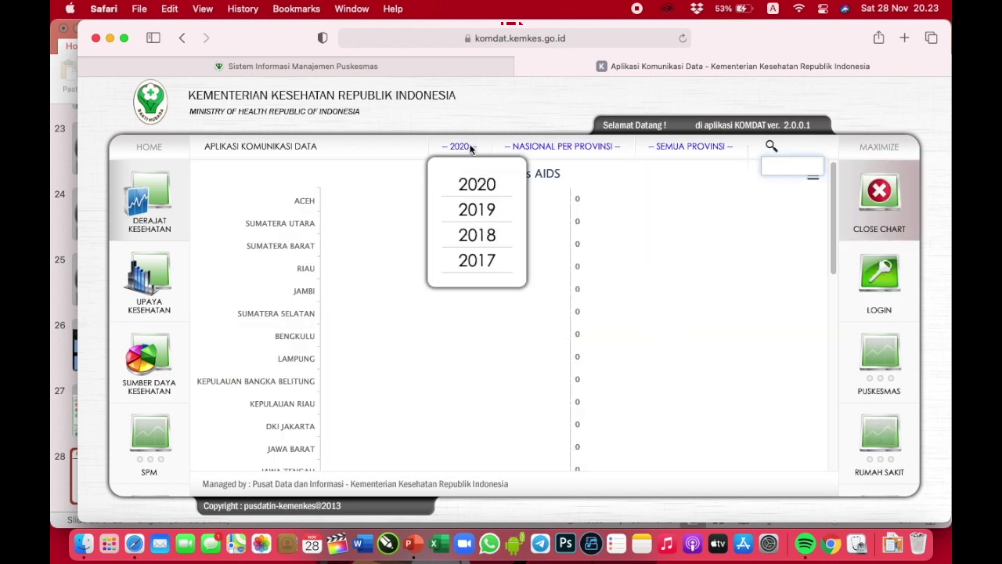
click(478, 213)
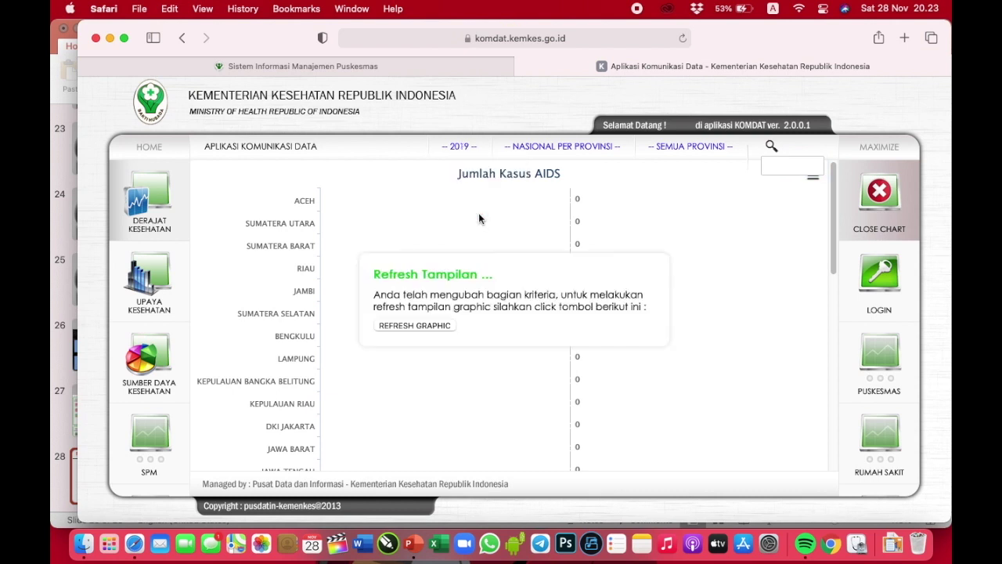
Set the chart's area to Nasional per Provinsi with Semua Provinsi and refresh the graphic
click(603, 147)
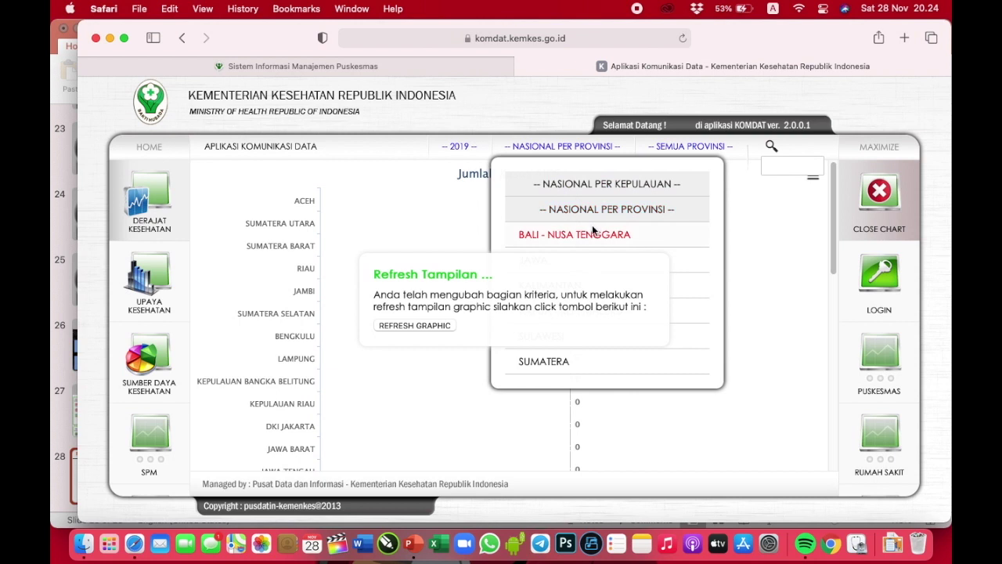
click(659, 222)
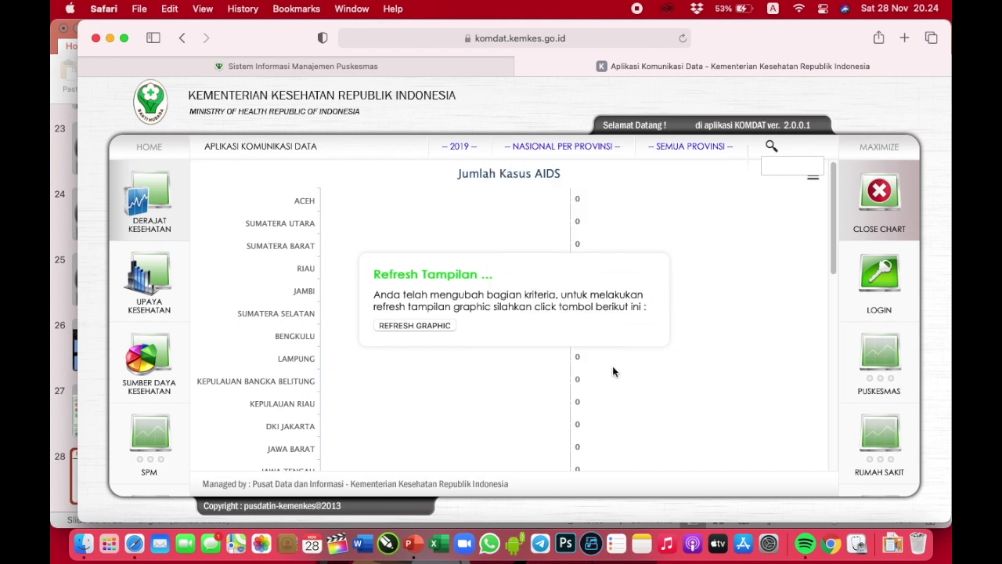
click(685, 146)
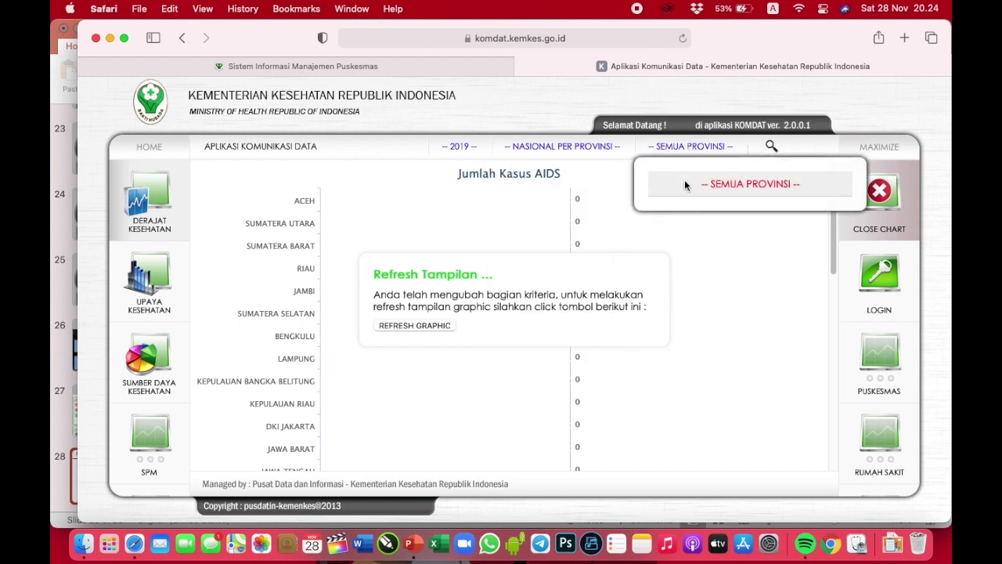
click(685, 184)
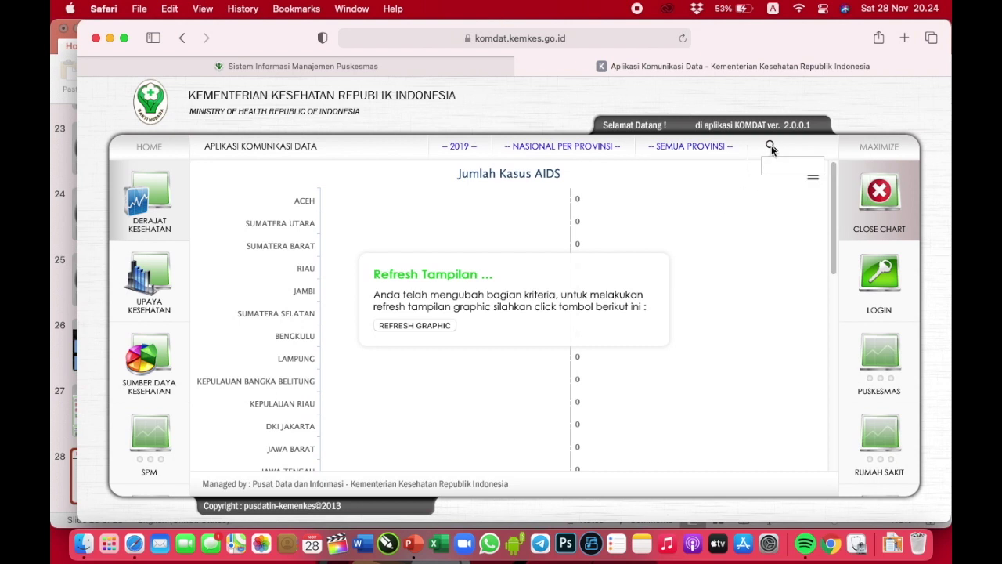
scroll(618, 254, down, 3)
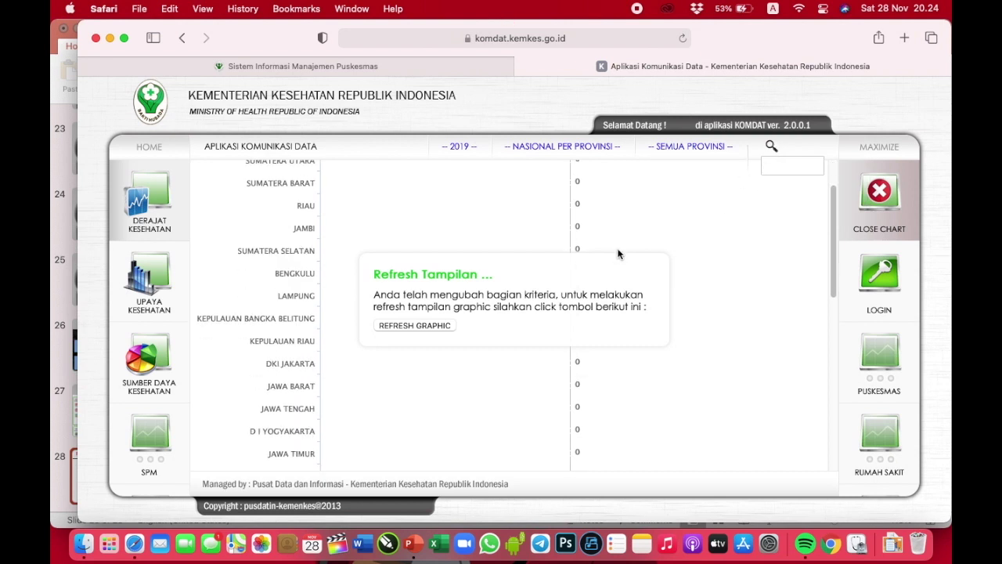
click(445, 325)
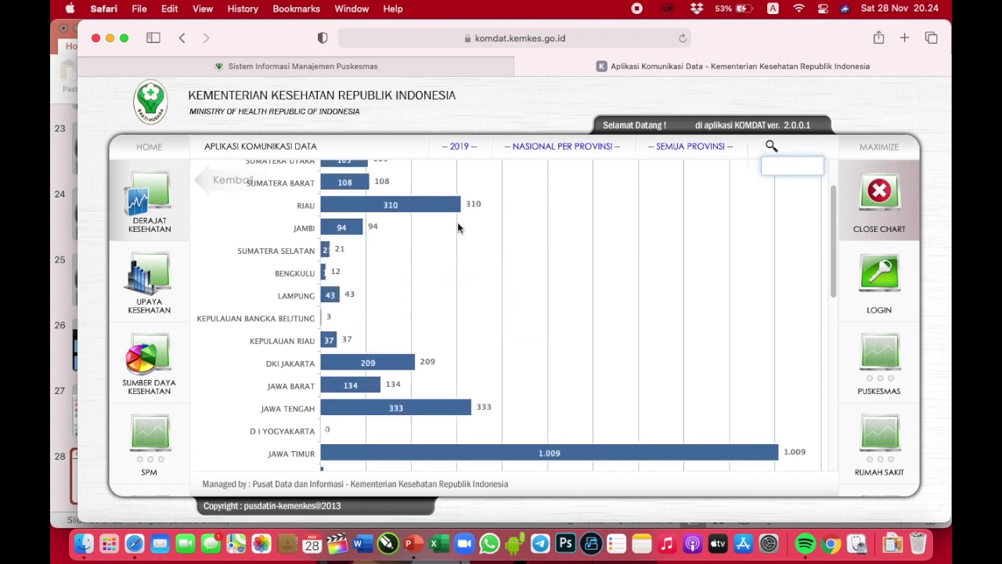
Limit the Jumlah Kasus AIDS chart to the JAWA region and refresh the graphic
scroll(458, 227, up, 2)
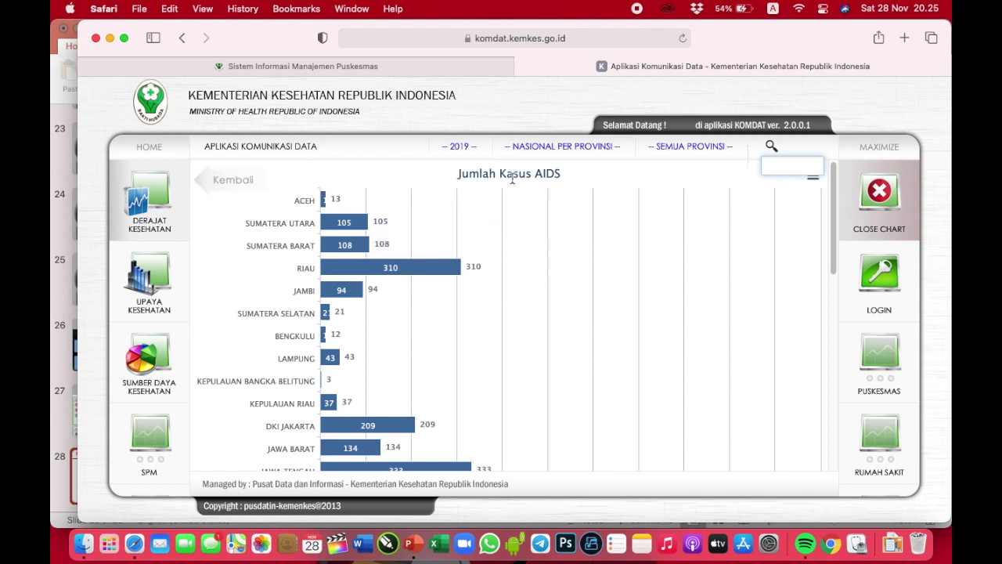
click(597, 146)
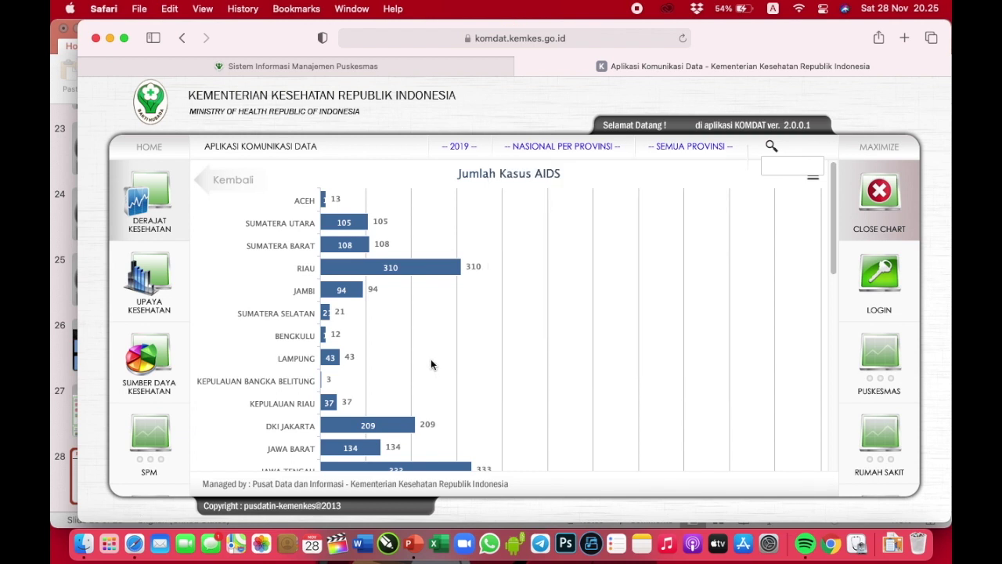
mouse_move(571, 150)
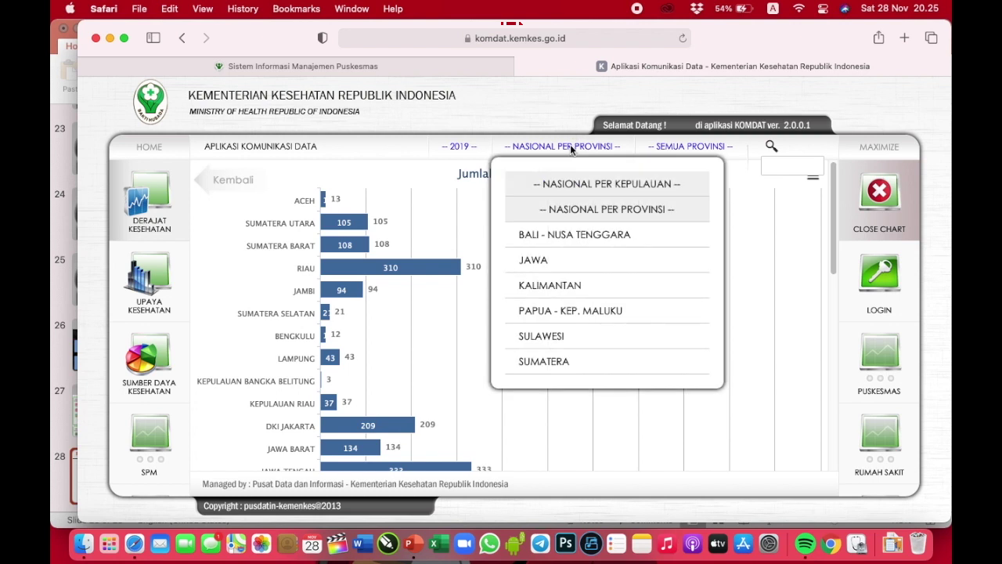
click(546, 264)
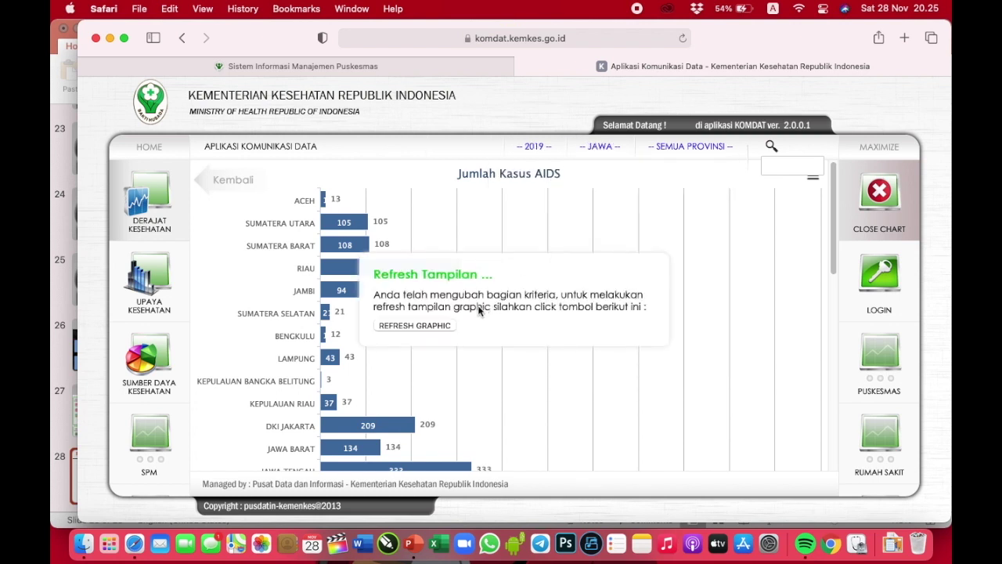
click(445, 325)
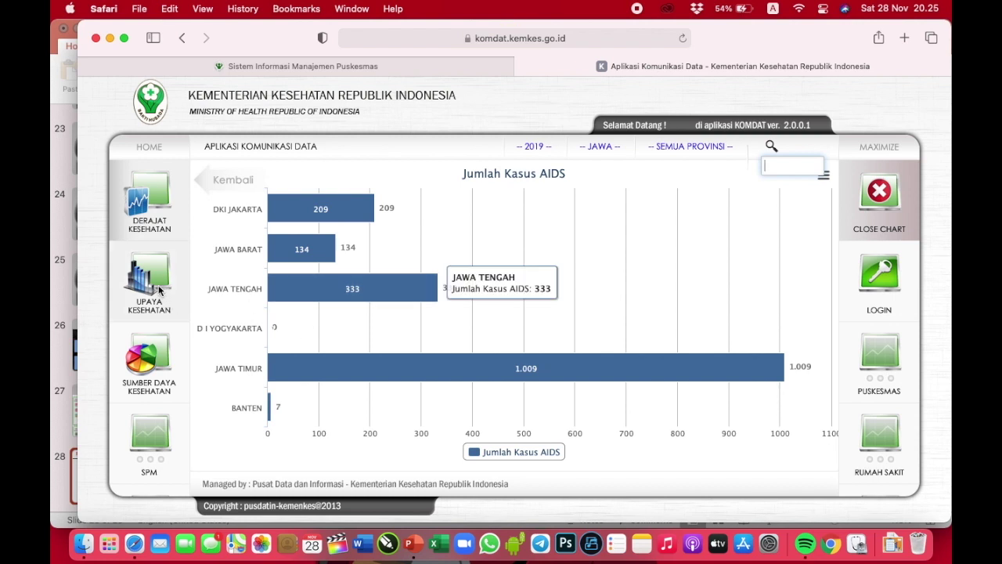
Return to the Derajat Kesehatan indicator list, then view the Upaya Kesehatan indicators
click(167, 225)
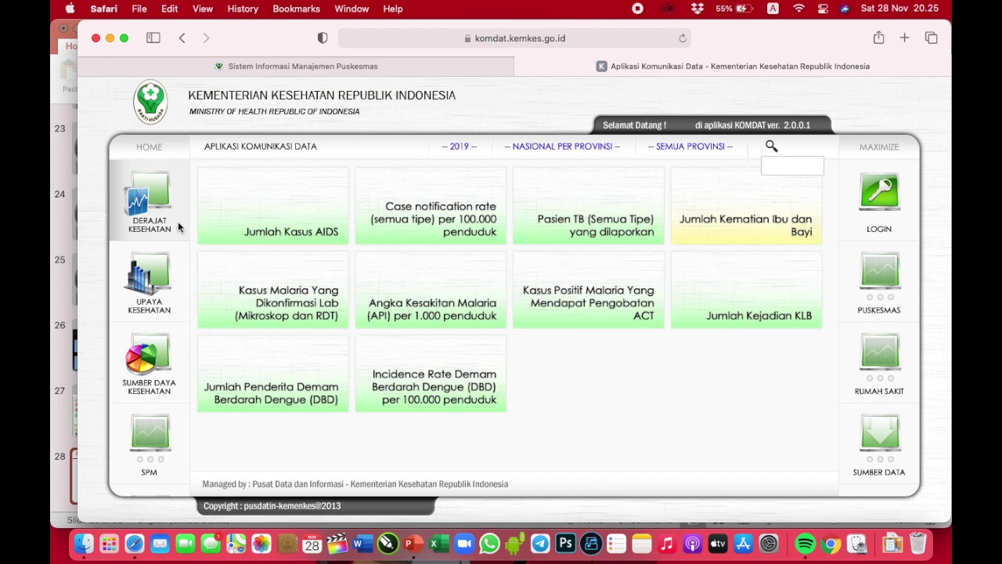
click(160, 271)
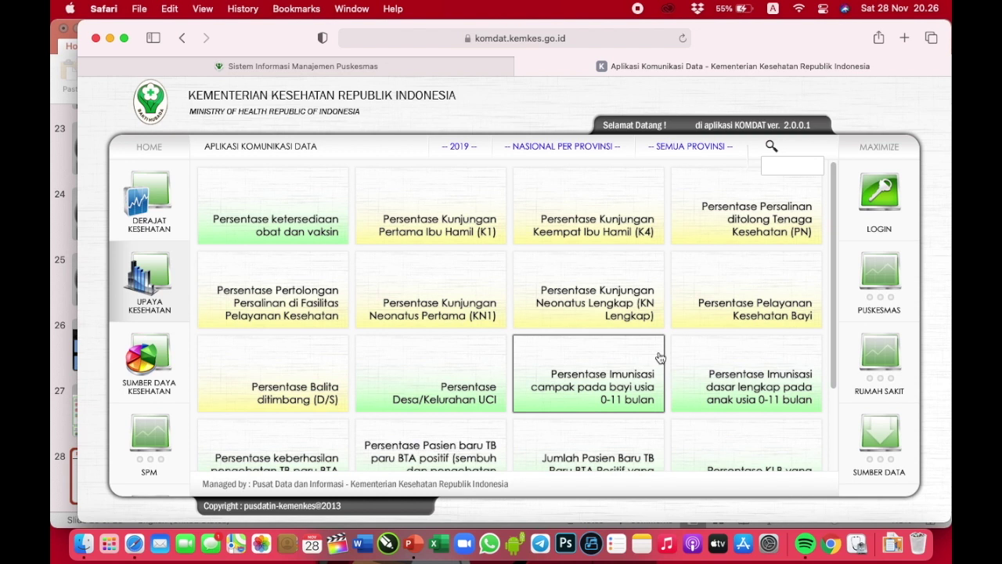
Look through the Upaya Kesehatan, SPM and Sumber Daya Kesehatan indicator lists, and return to Upaya Kesehatan
scroll(660, 357, down, 3)
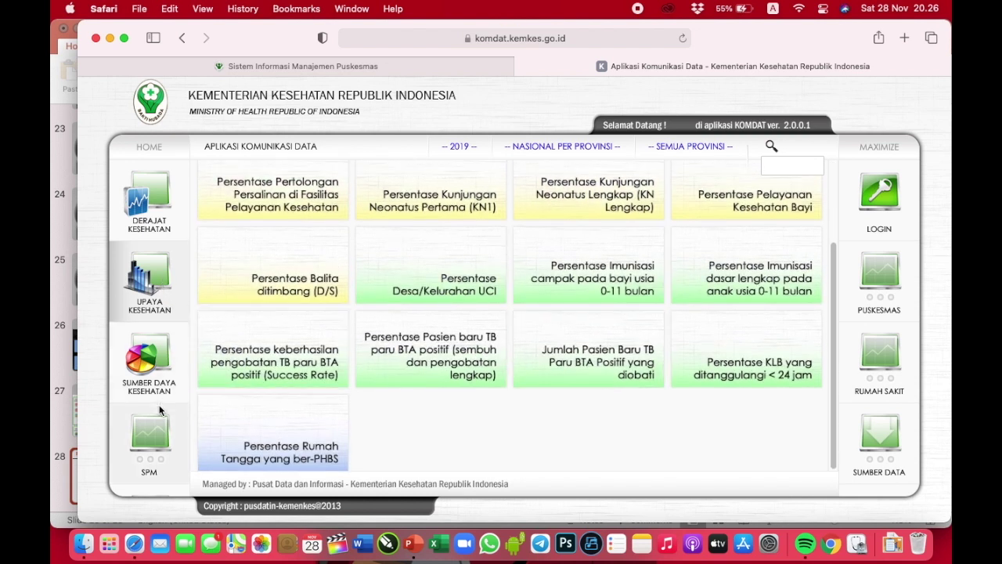
click(155, 432)
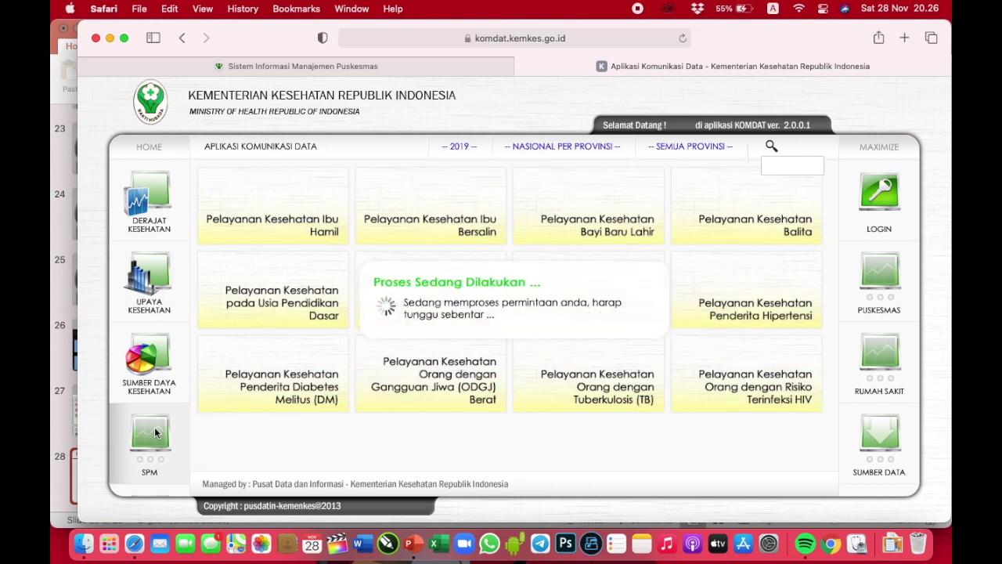
click(148, 360)
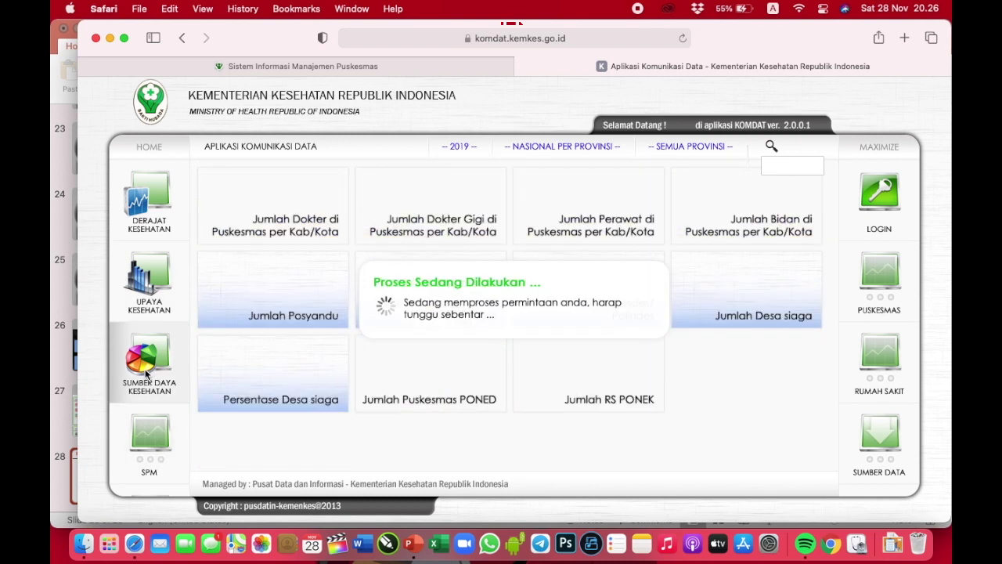
click(155, 295)
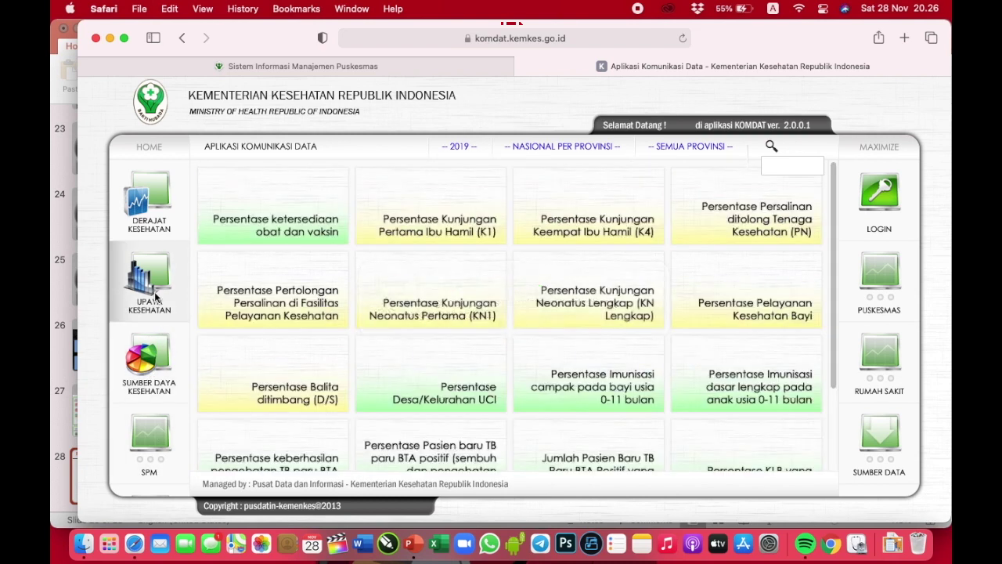
Show the Derajat Kesehatan indicators and view the years available for filtering them
click(155, 202)
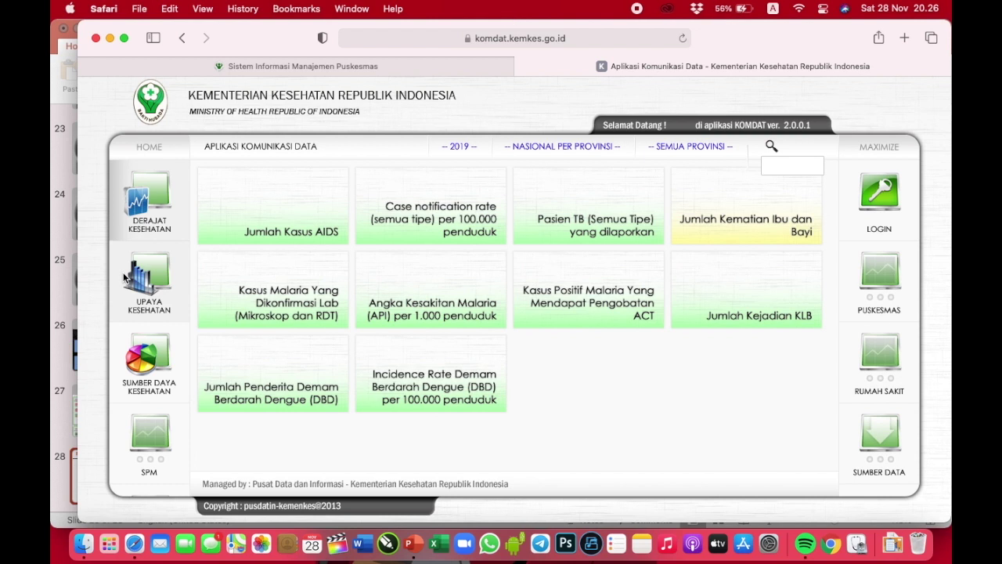
click(460, 147)
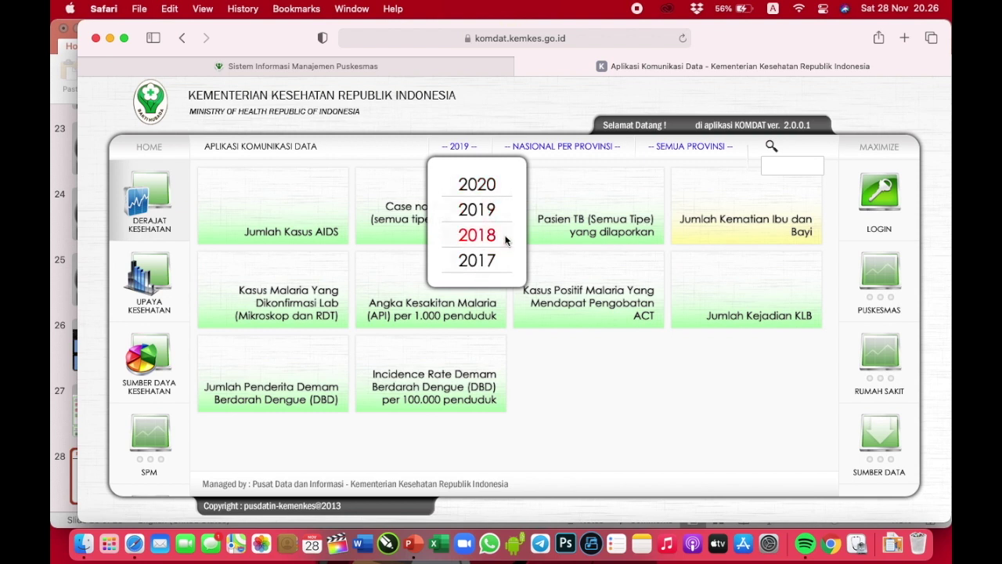
Try the Nasional per Kepulauan area filter on the Derajat Kesehatan indicators and restore Nasional per Provinsi
click(575, 147)
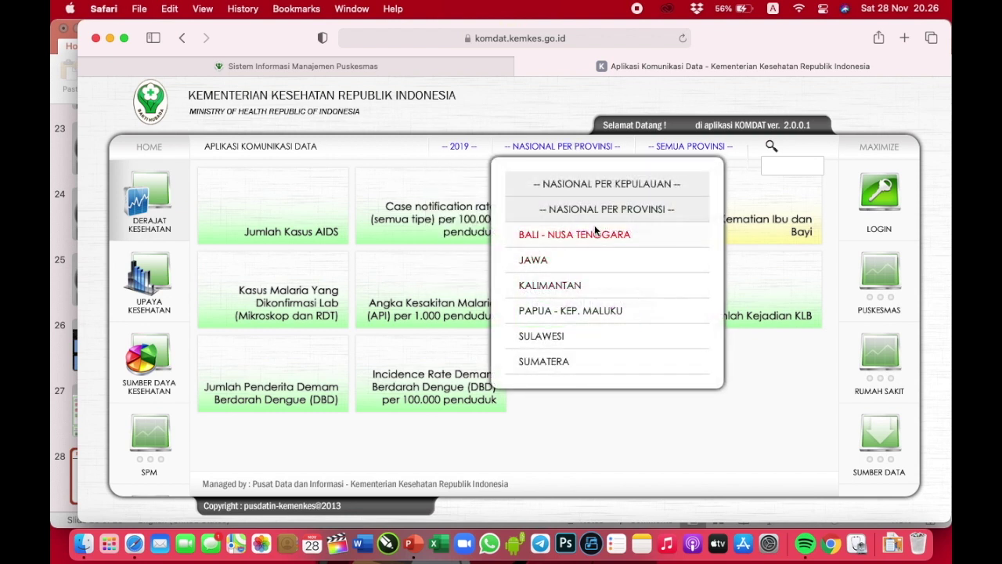
click(627, 185)
click(593, 147)
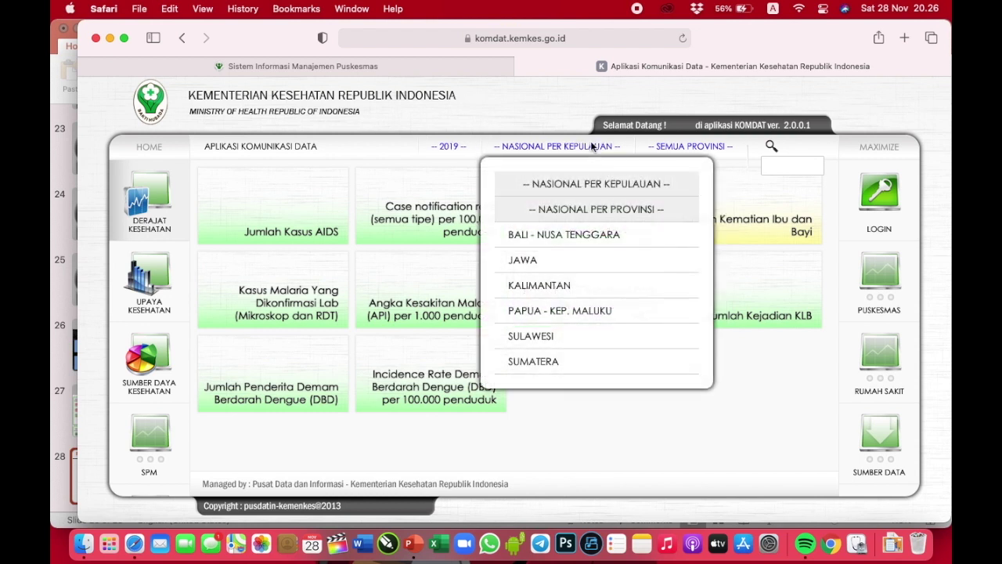
click(578, 207)
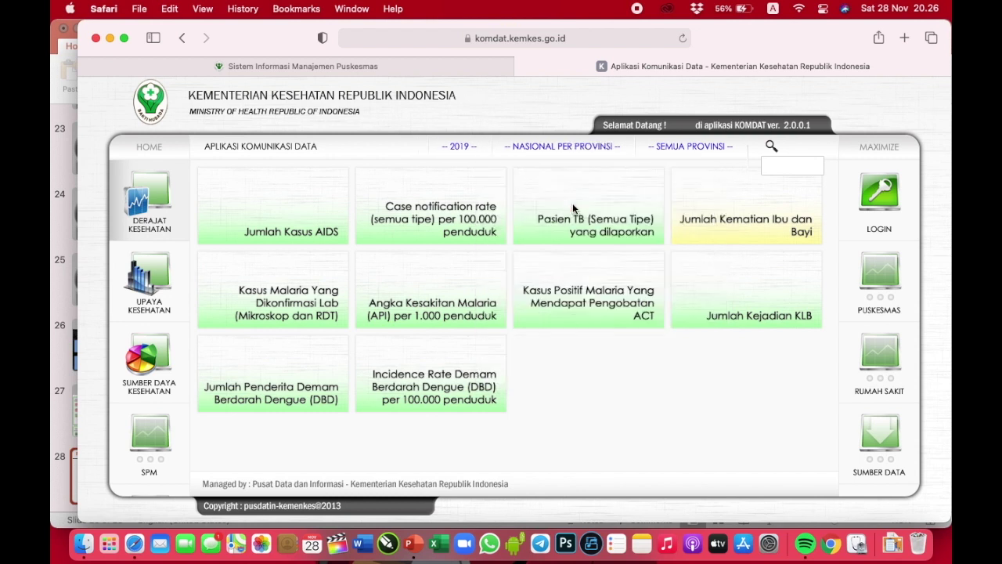
click(657, 147)
View the Upaya Kesehatan indicators through to the end of the list
click(156, 290)
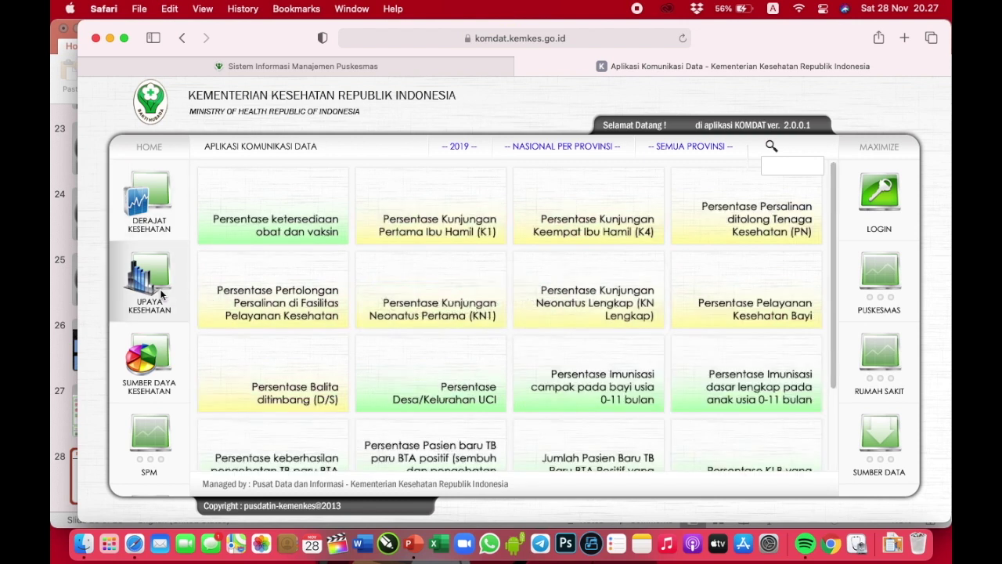
scroll(532, 284, down, 3)
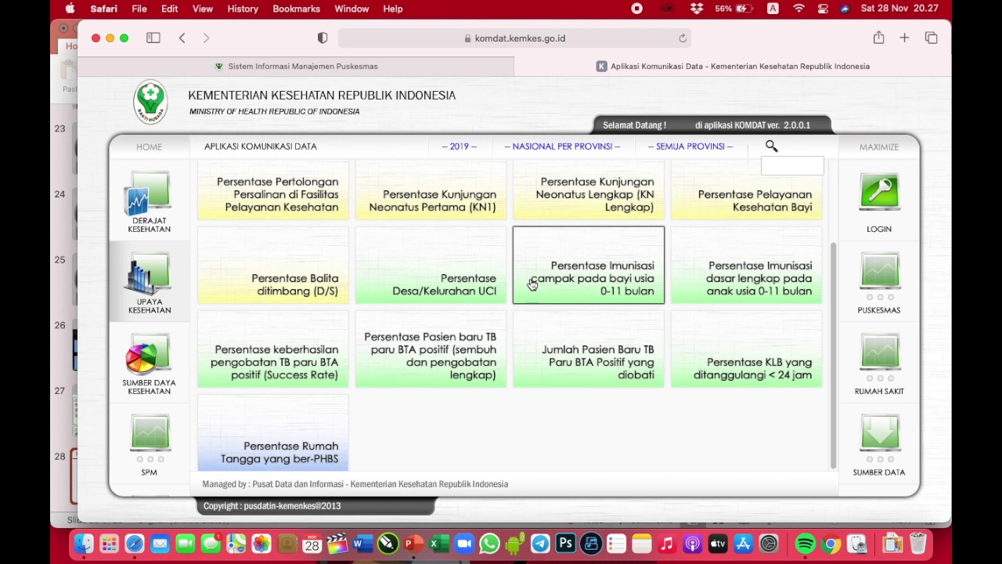
key(super+shift+5)
click(486, 484)
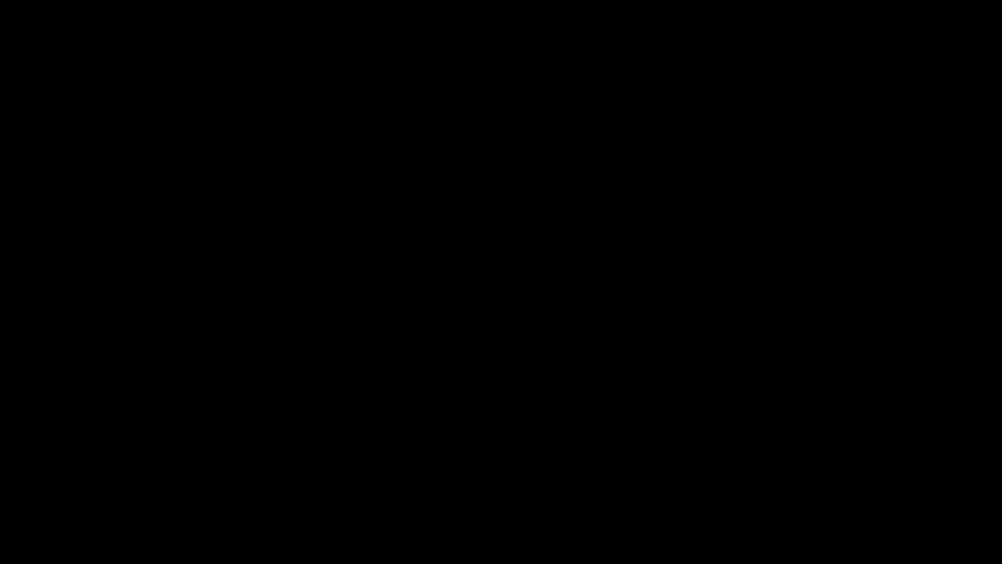